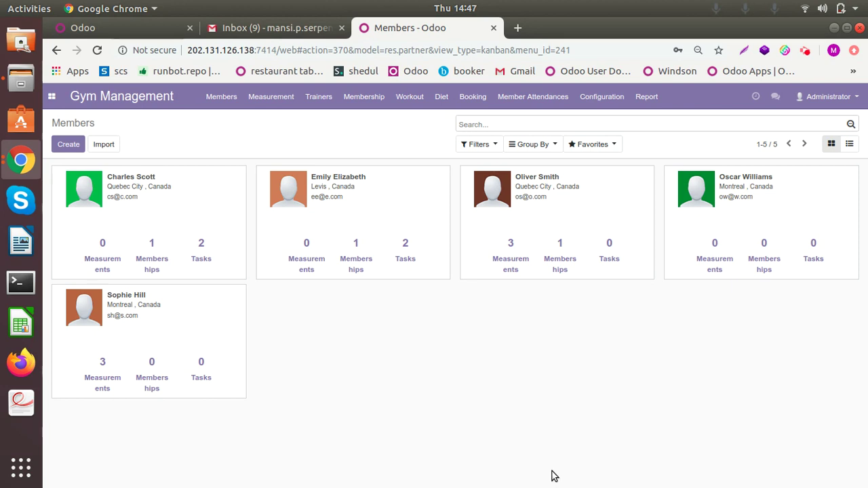
# Open the Quebec City member with three measurements for editing and examine the address, contact and personal fields
pyautogui.click(564, 194)
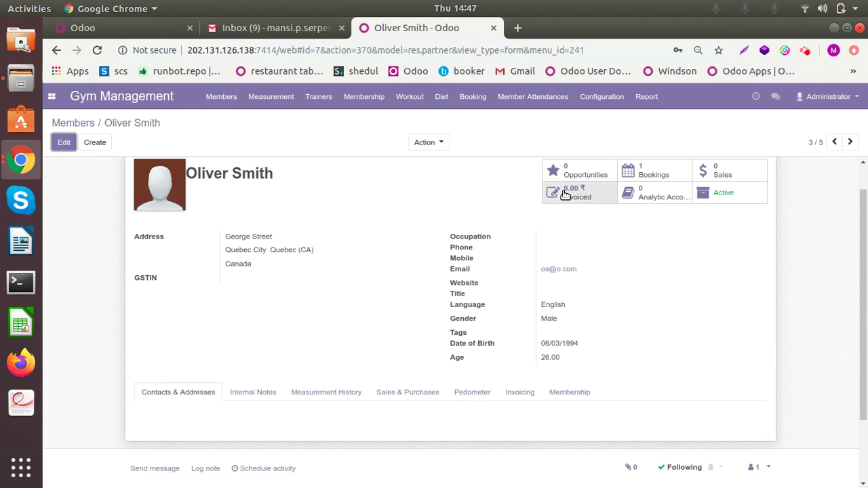
pyautogui.click(64, 144)
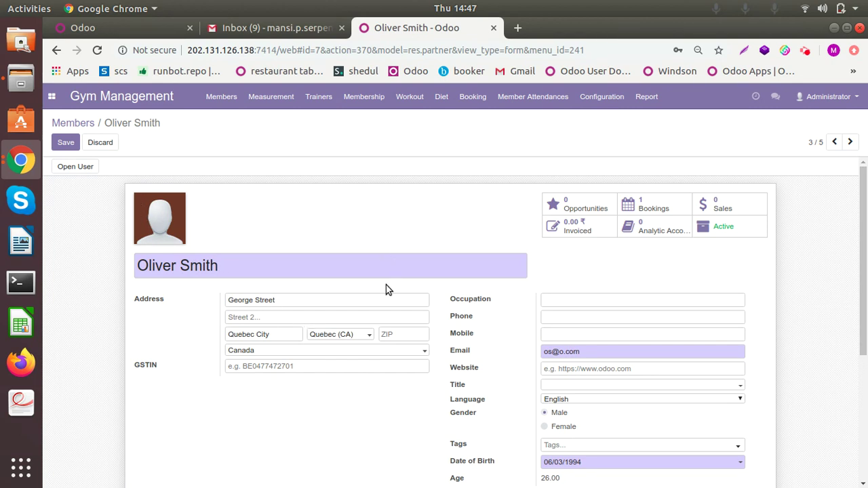
pyautogui.scroll(-3, 778, 344)
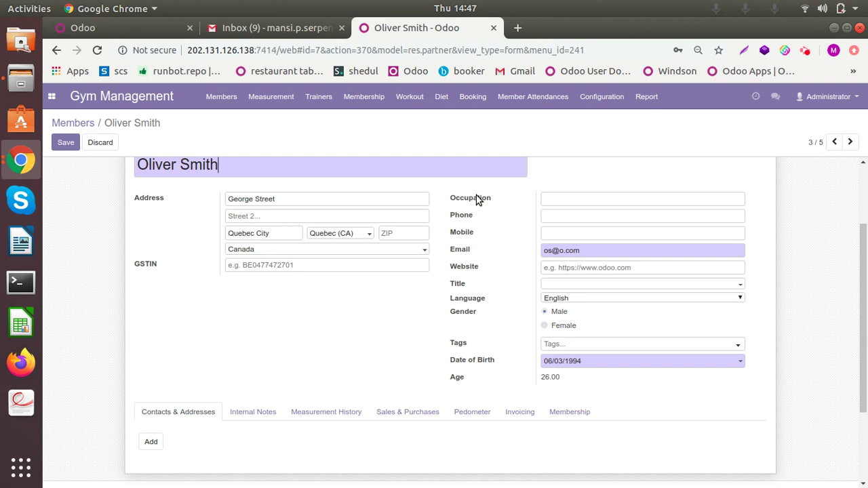
pyautogui.scroll(-2, 478, 198)
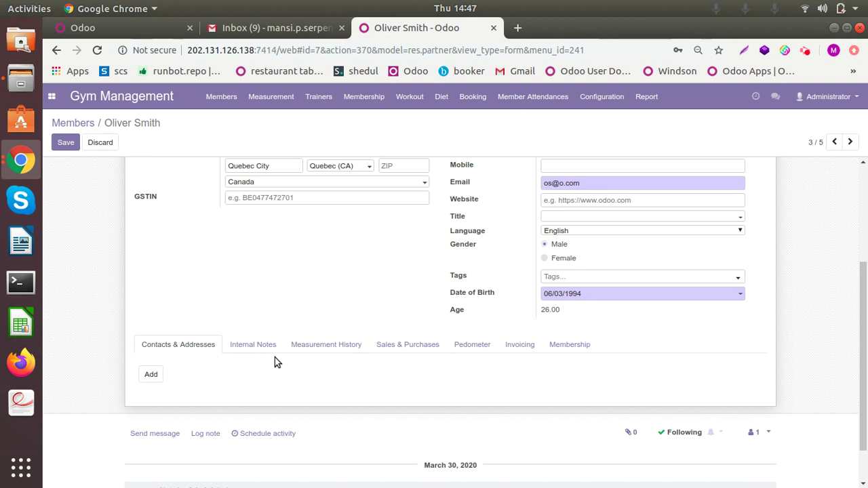
# Review the member's internal notes, measurement history, pedometer and membership details, and save the record
pyautogui.click(234, 348)
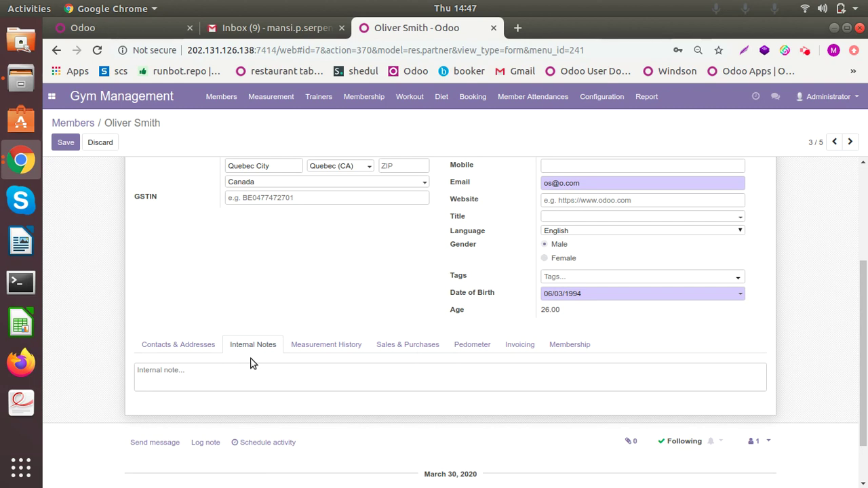
pyautogui.click(315, 347)
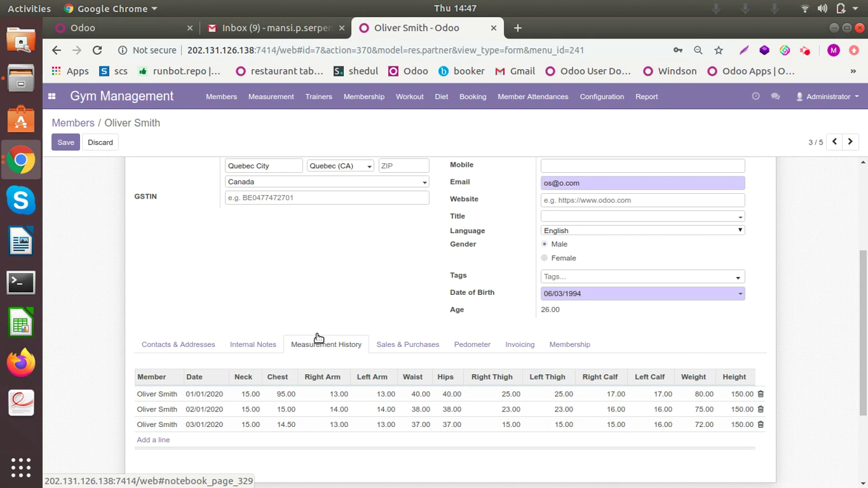
pyautogui.scroll(-2, 298, 366)
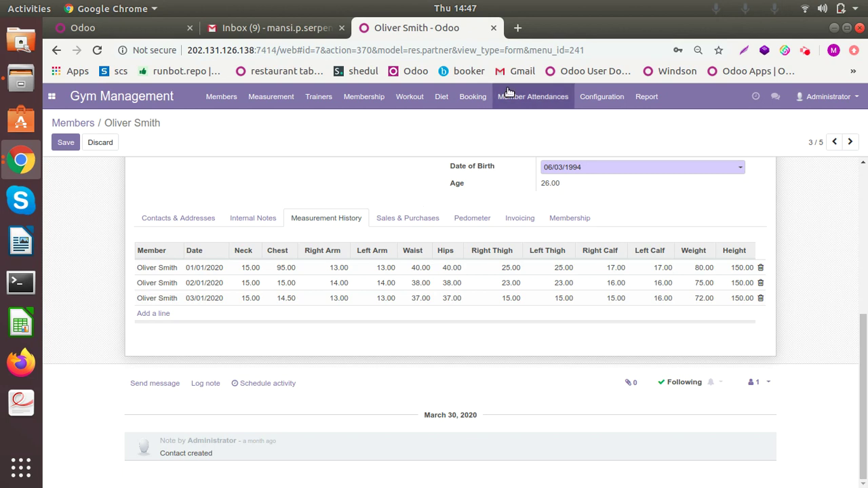
pyautogui.click(483, 217)
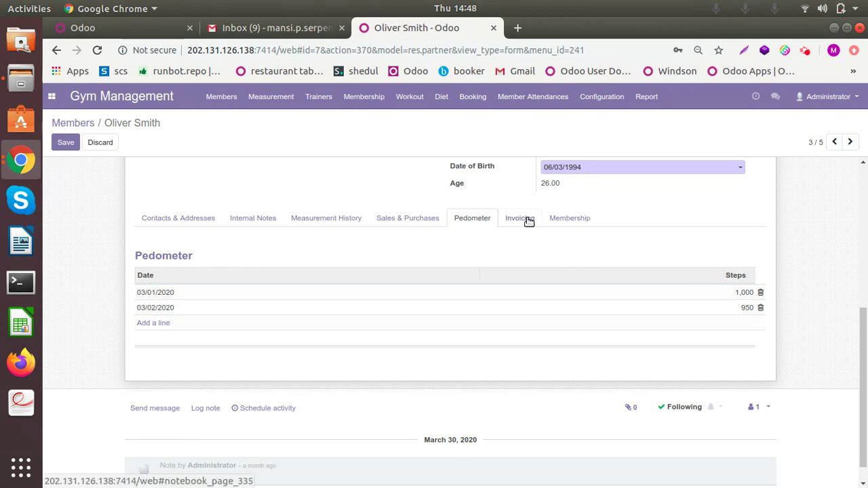
pyautogui.click(558, 217)
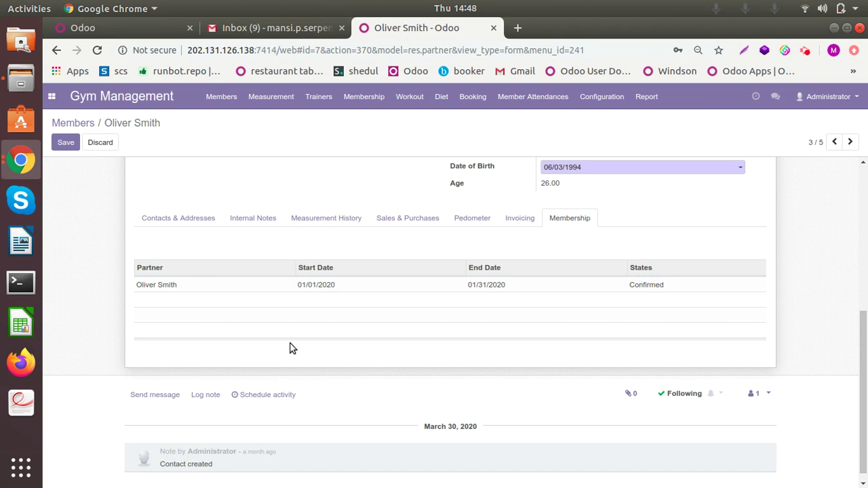
pyautogui.scroll(5, 290, 345)
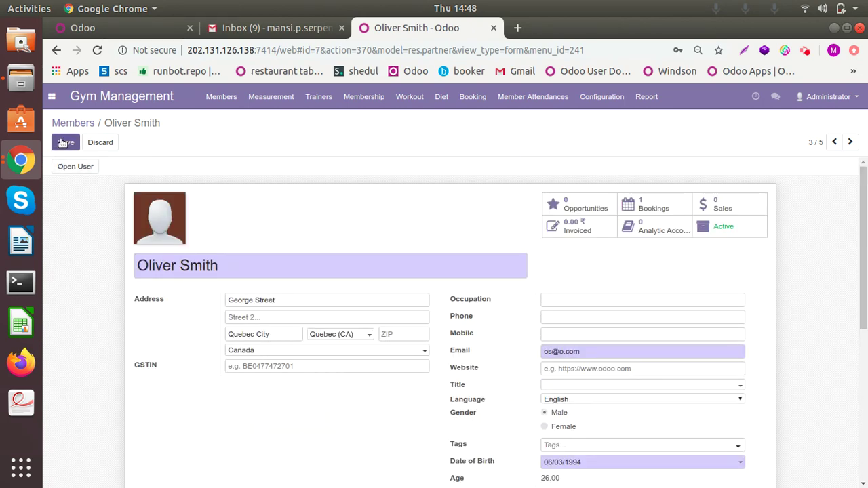
pyautogui.click(63, 142)
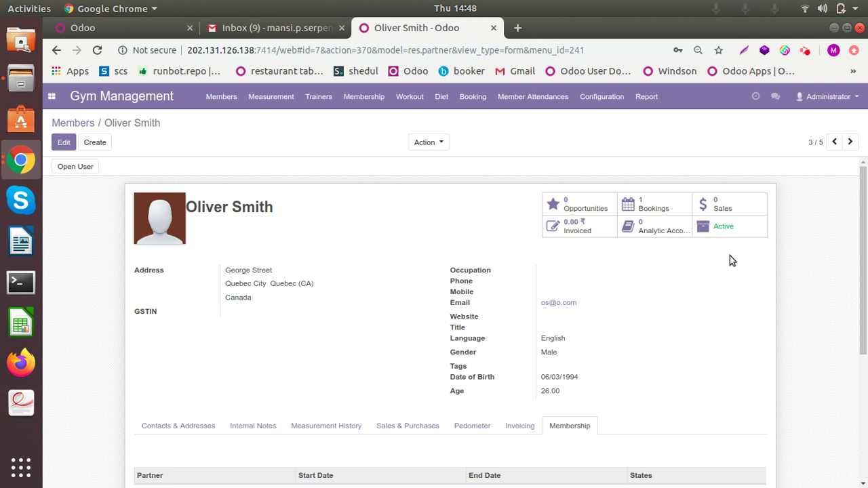
# Return to the members overview and open the first 01/01/2020 record in the Measurement History
pyautogui.click(76, 124)
pyautogui.click(292, 98)
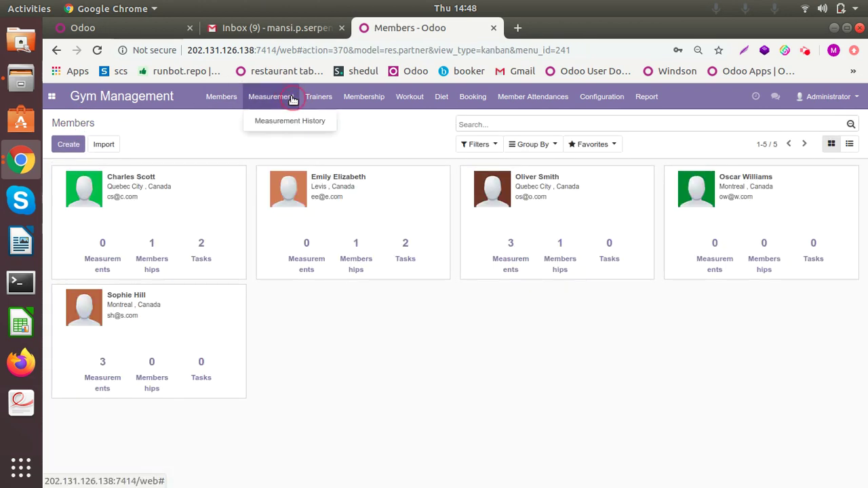
pyautogui.click(298, 124)
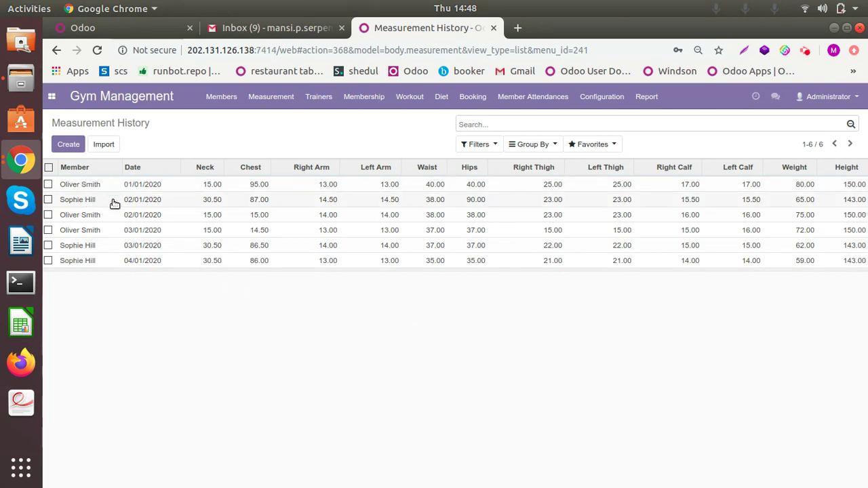
pyautogui.click(133, 186)
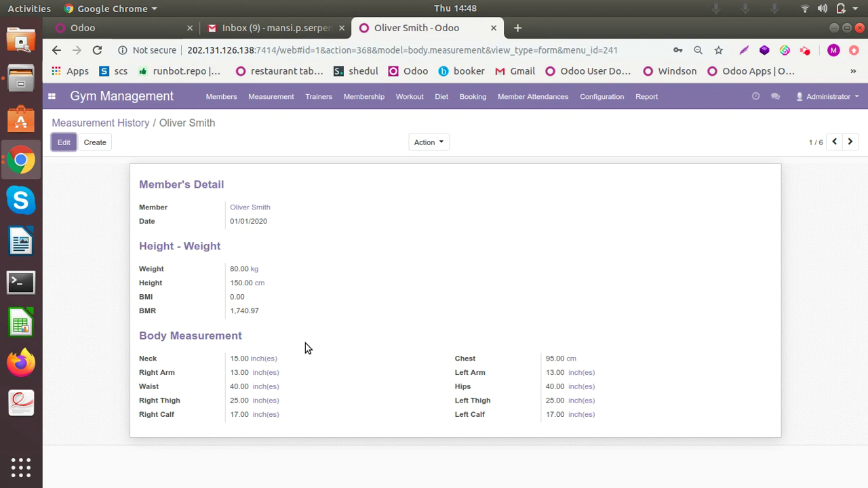
# Examine the height, weight and body measurement fields and their unit choices in edit mode, and save the record
pyautogui.click(64, 142)
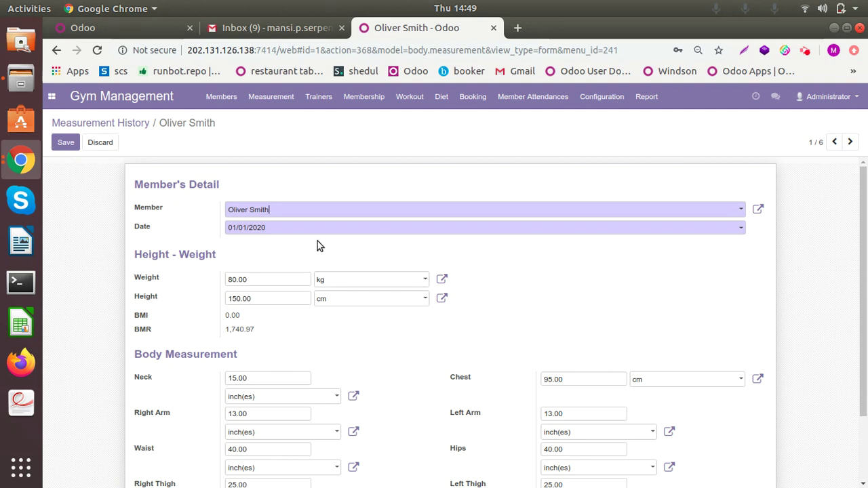
pyautogui.scroll(-1, 321, 235)
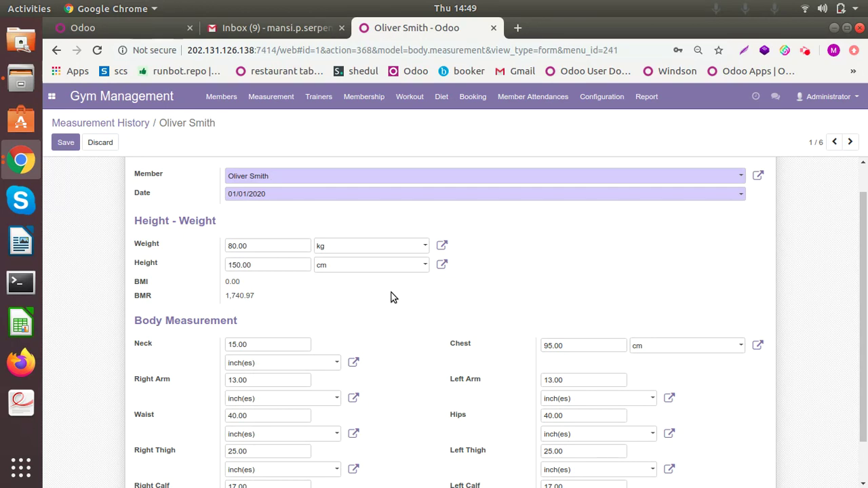
pyautogui.scroll(-2, 378, 292)
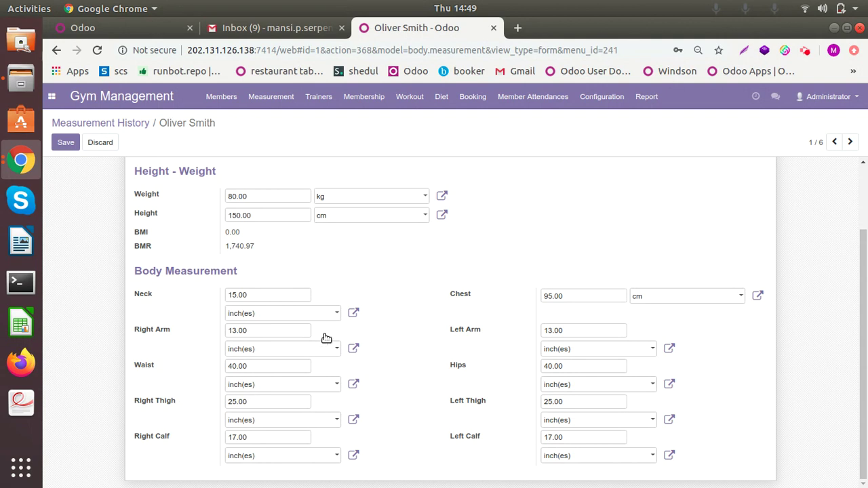
pyautogui.click(287, 313)
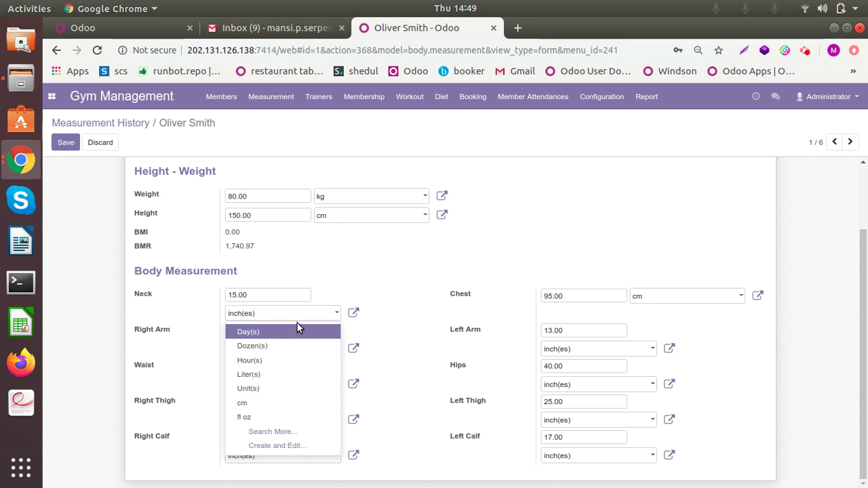
pyautogui.scroll(3, 309, 285)
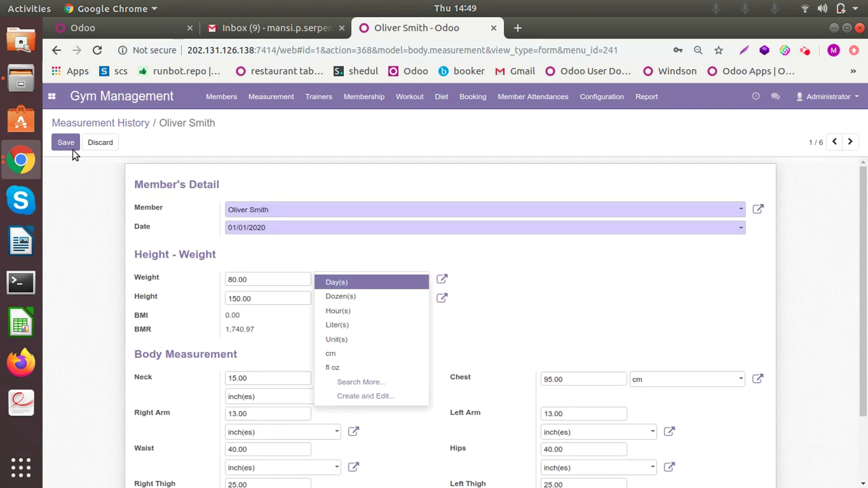
pyautogui.click(66, 144)
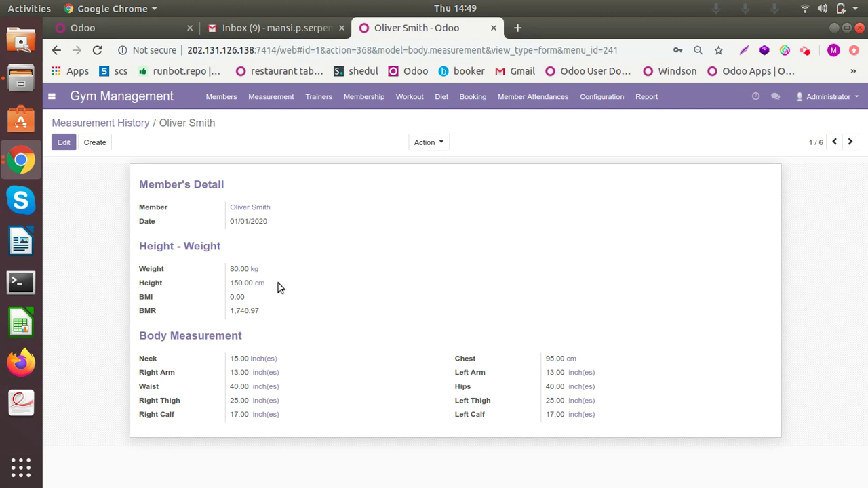
# Open the first trainer's record for editing and check the available Specialist options
pyautogui.click(327, 100)
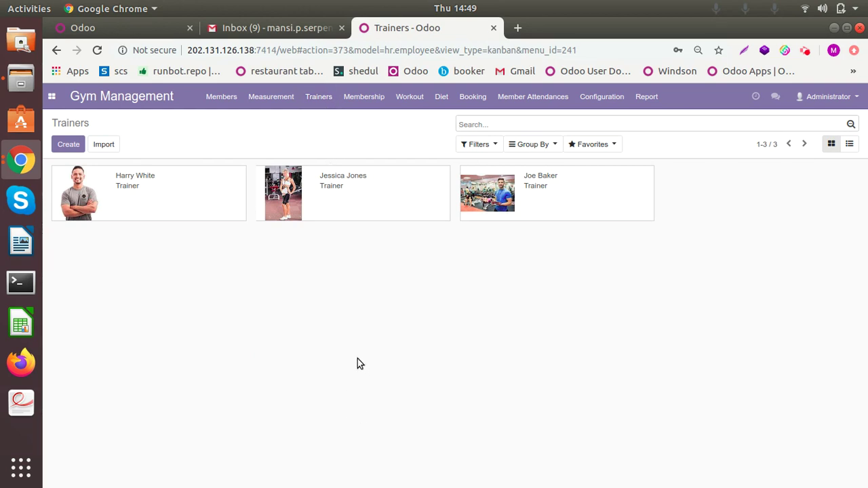
pyautogui.click(172, 188)
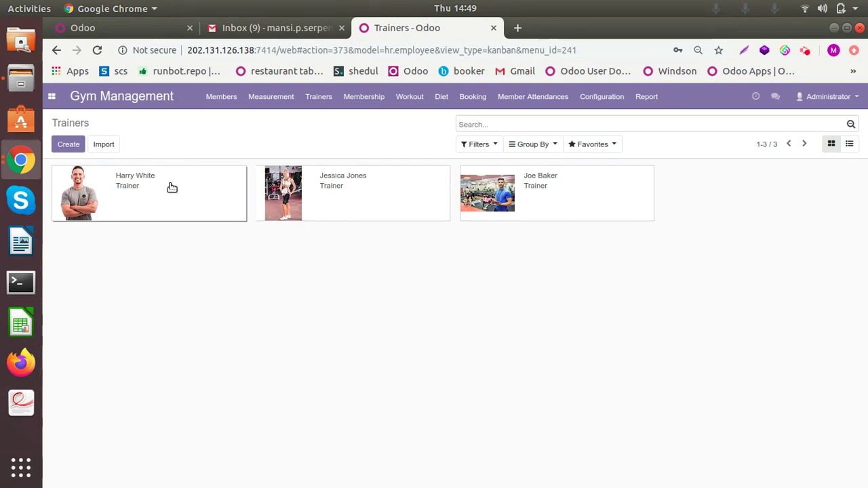
pyautogui.click(62, 142)
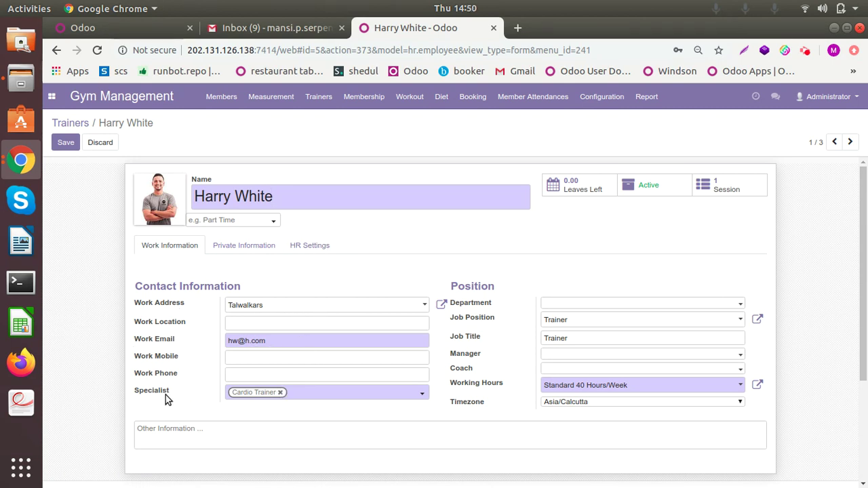
pyautogui.click(317, 394)
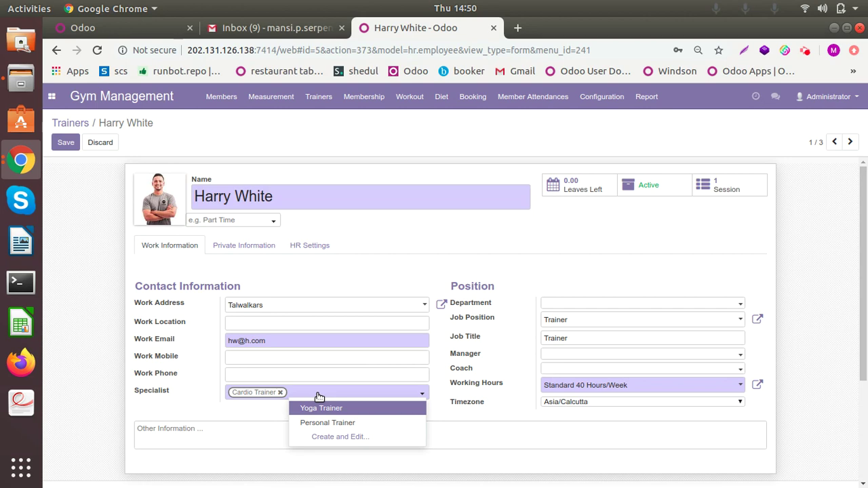
# Review the trainer's private information, including citizenship, status, birth, work permit and education, and save the record
pyautogui.click(316, 245)
pyautogui.click(248, 256)
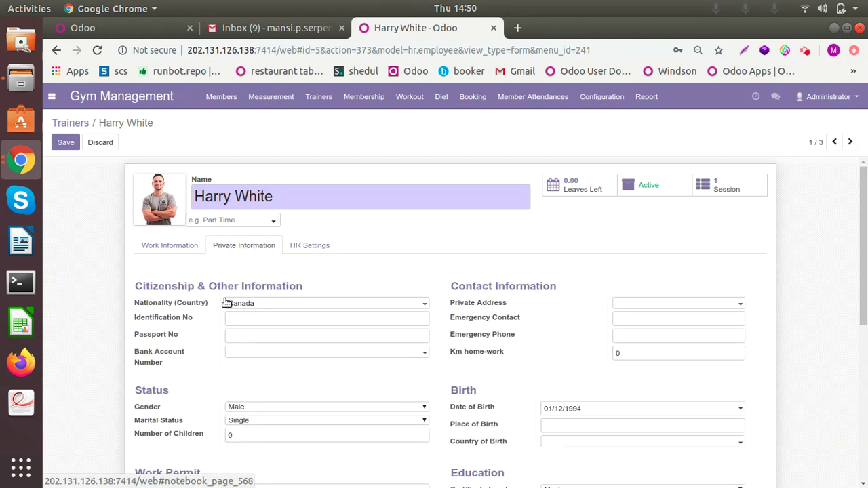
pyautogui.scroll(-1, 651, 353)
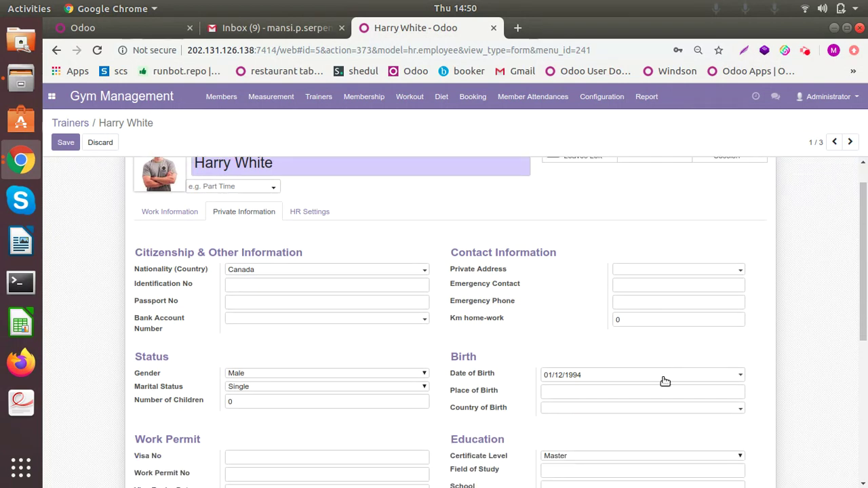
pyautogui.scroll(-3, 526, 336)
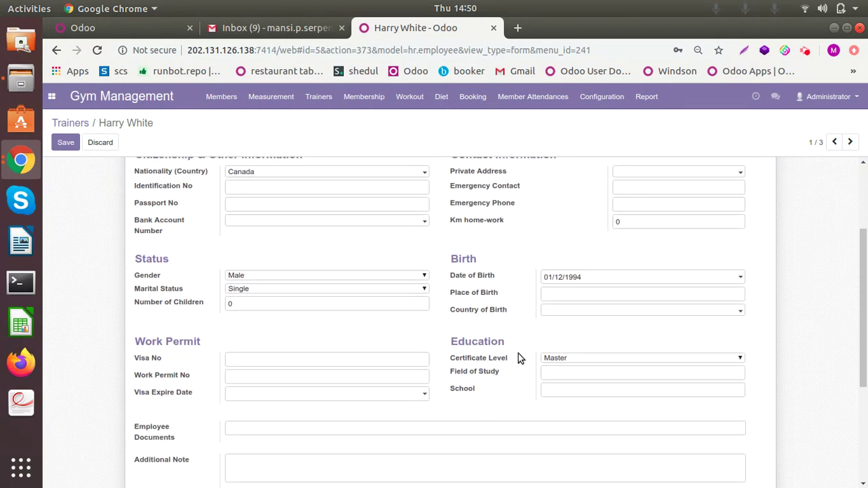
pyautogui.scroll(4, 518, 353)
pyautogui.scroll(-1, 500, 353)
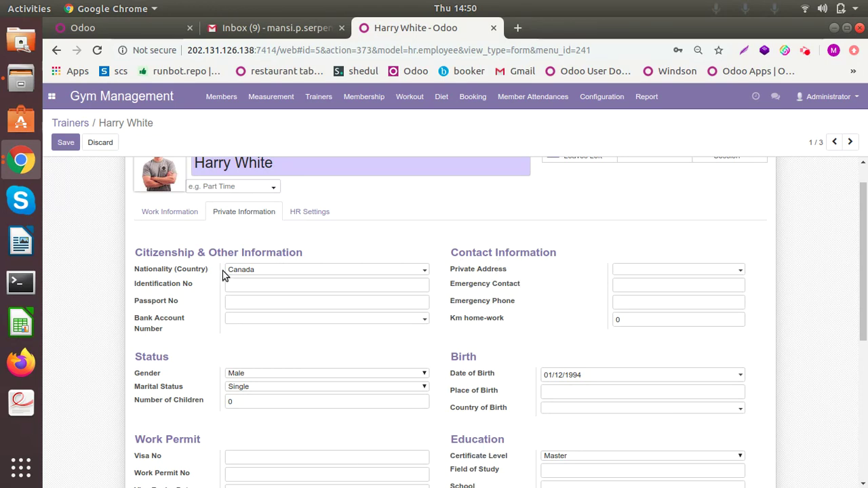
pyautogui.click(65, 144)
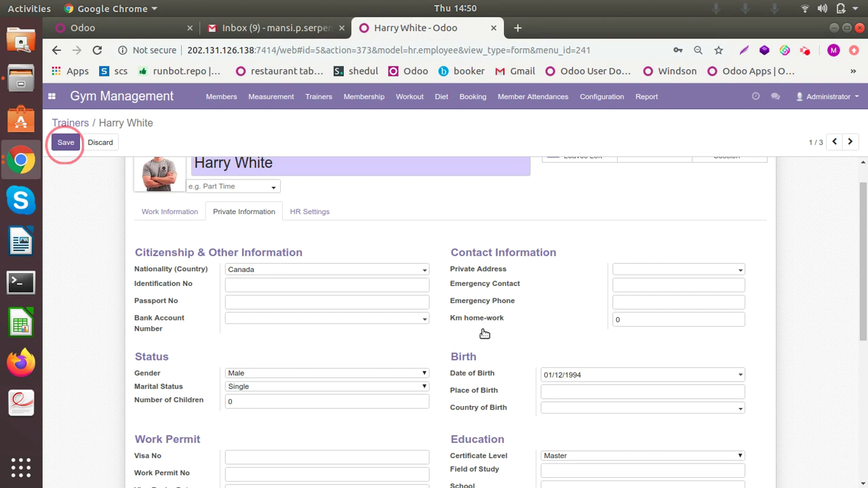
# Open the Cardio Workshop entry in Trainer Booking for editing
pyautogui.click(476, 98)
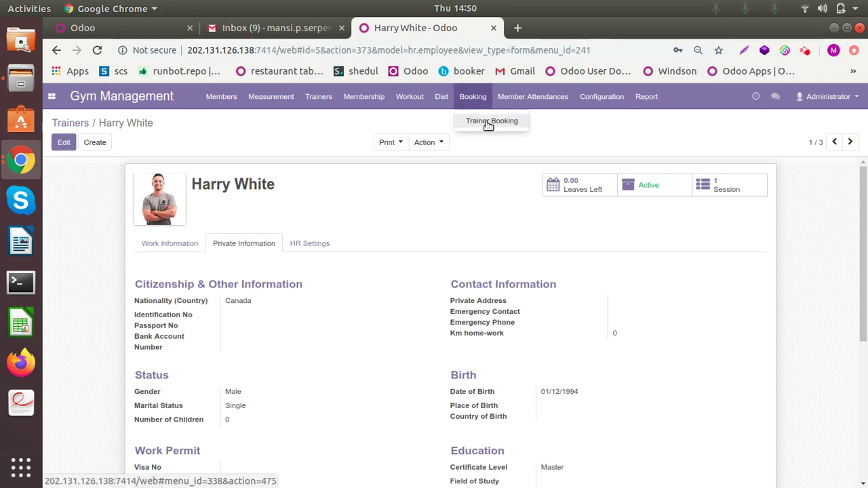
pyautogui.click(490, 122)
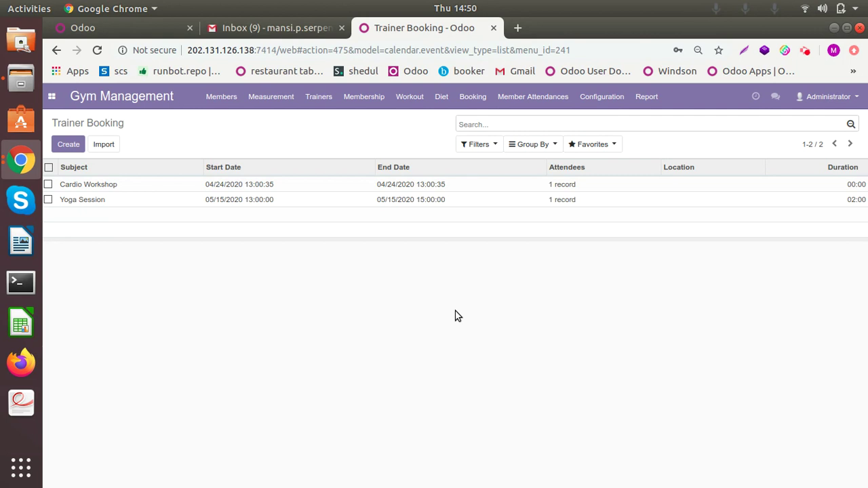
pyautogui.click(108, 185)
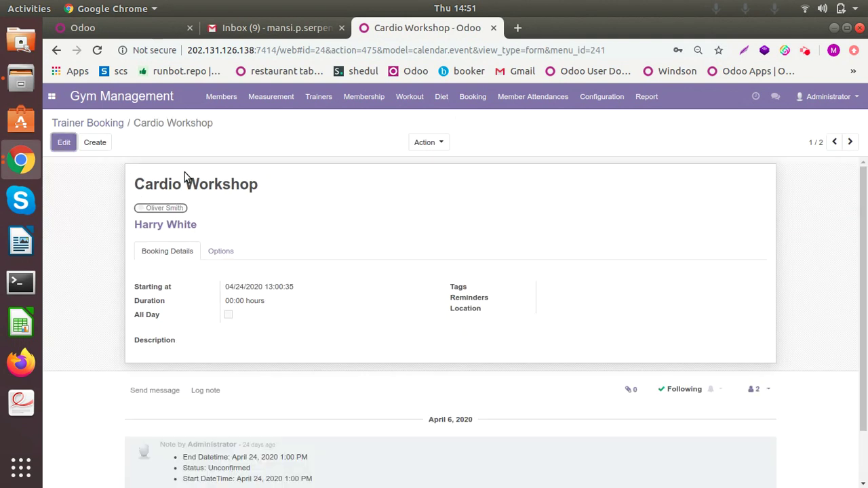
pyautogui.click(57, 143)
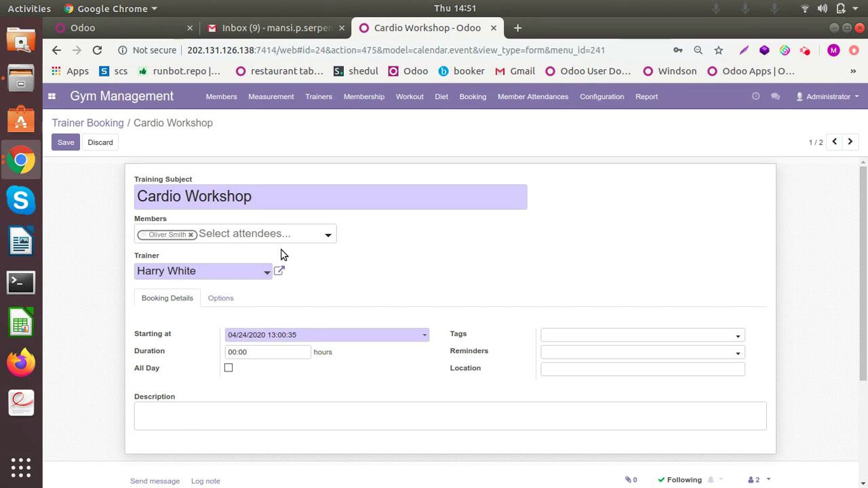
# Check the Cardio Workshop's selectable members, booking details and recurrence and privacy options, and save the booking
pyautogui.click(276, 236)
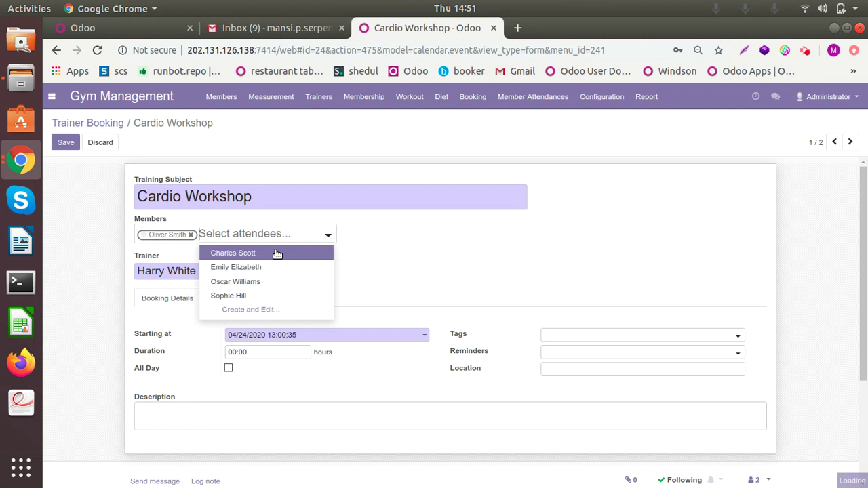
pyautogui.click(460, 250)
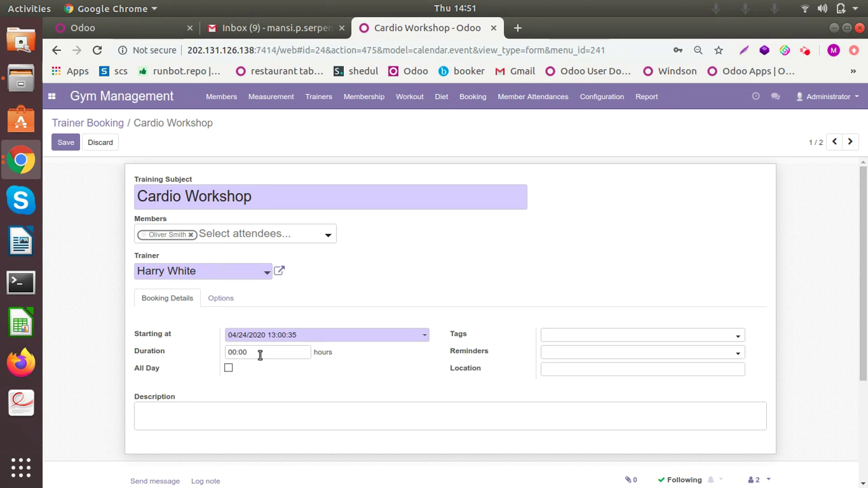
pyautogui.click(228, 299)
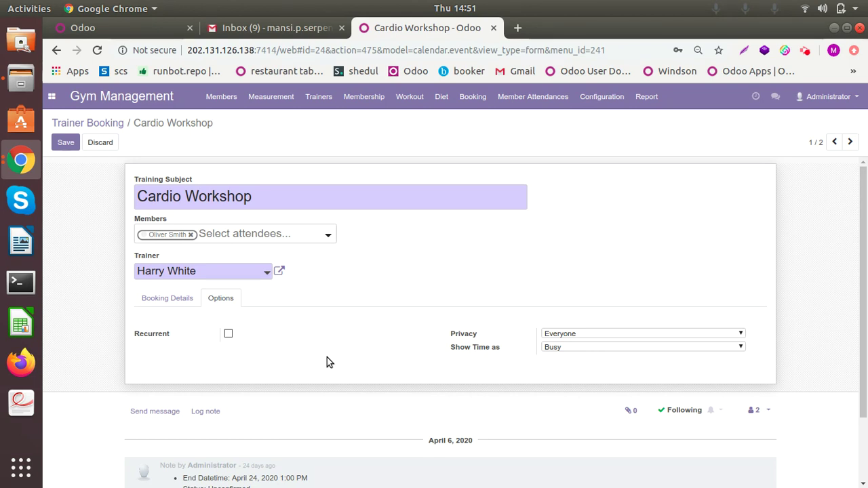
pyautogui.click(67, 145)
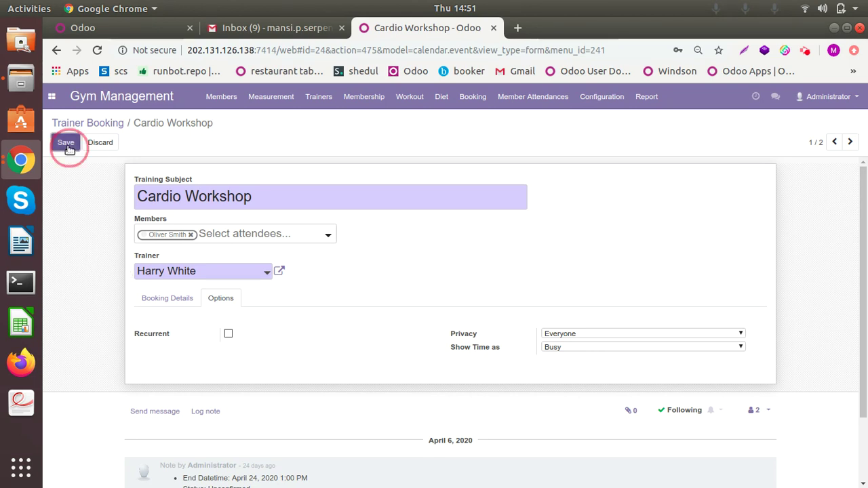